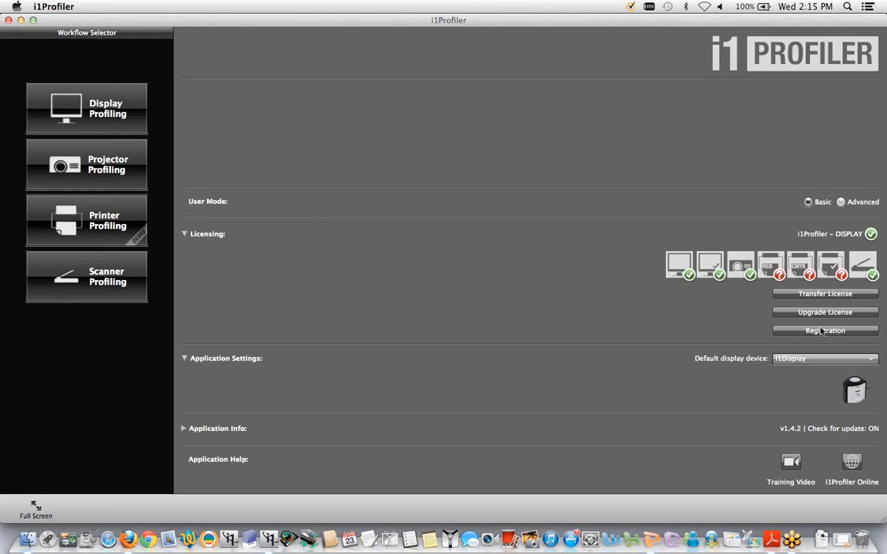
- Open the basic-mode display profiling workflow and set the display technology type to CCFL
click(840, 202)
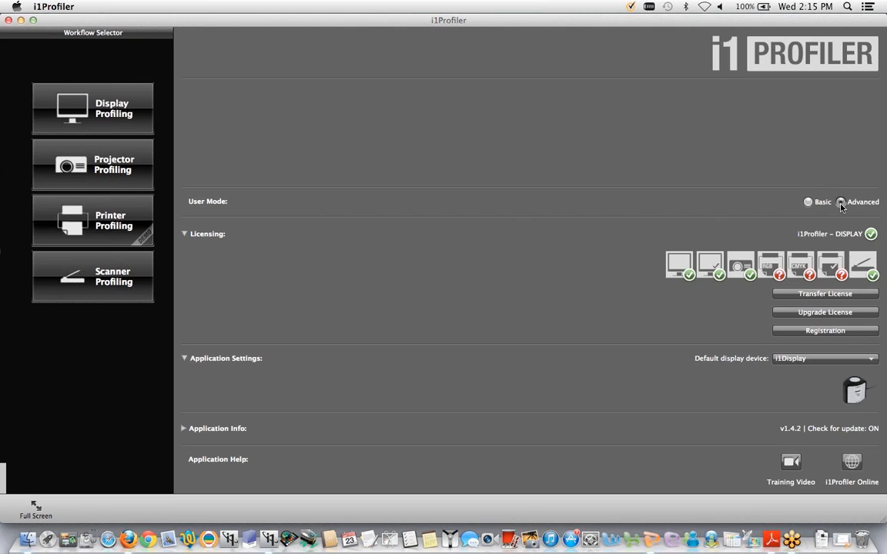
click(808, 203)
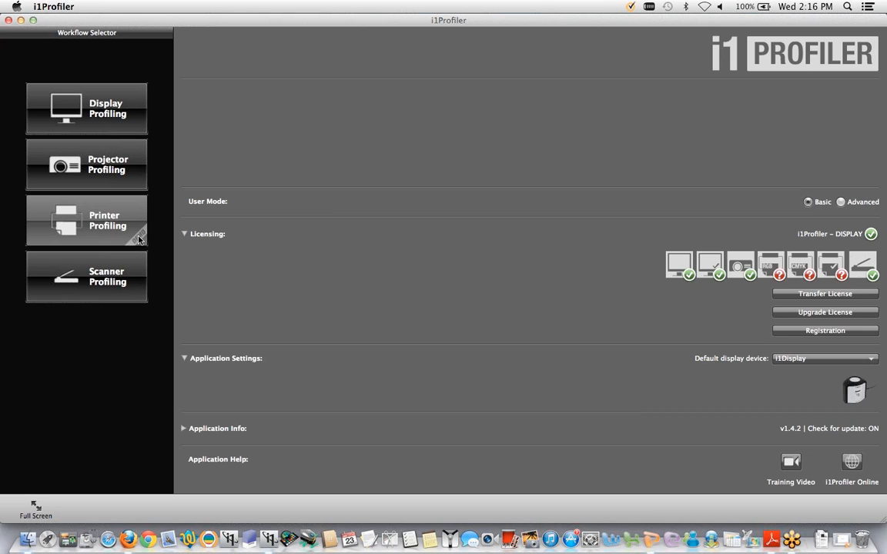
click(74, 112)
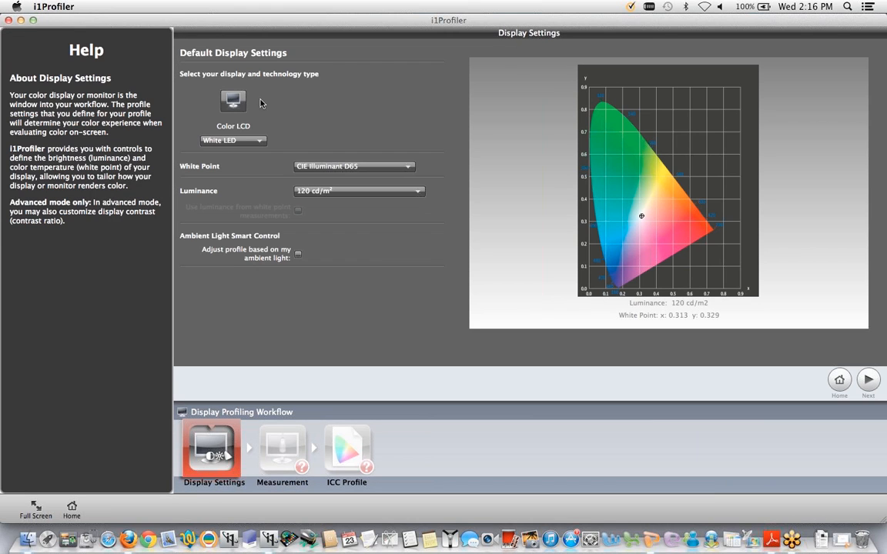
click(261, 144)
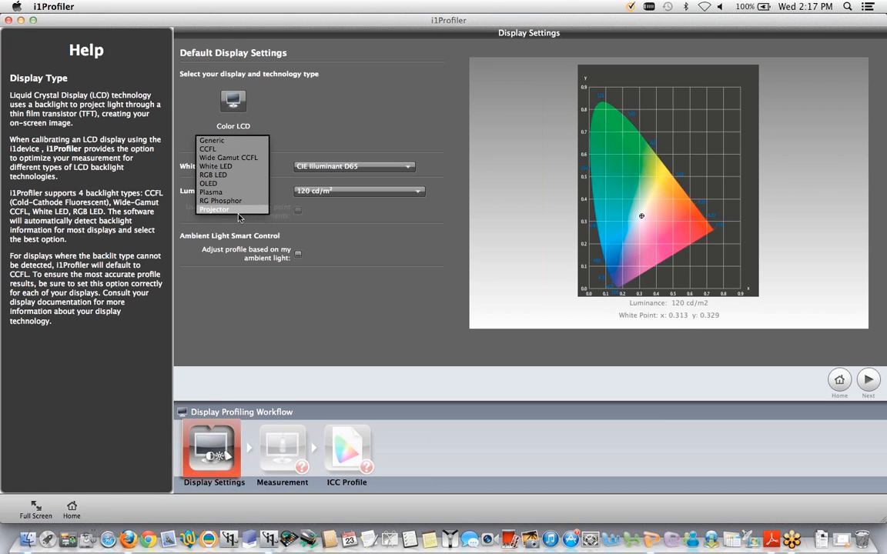
click(228, 150)
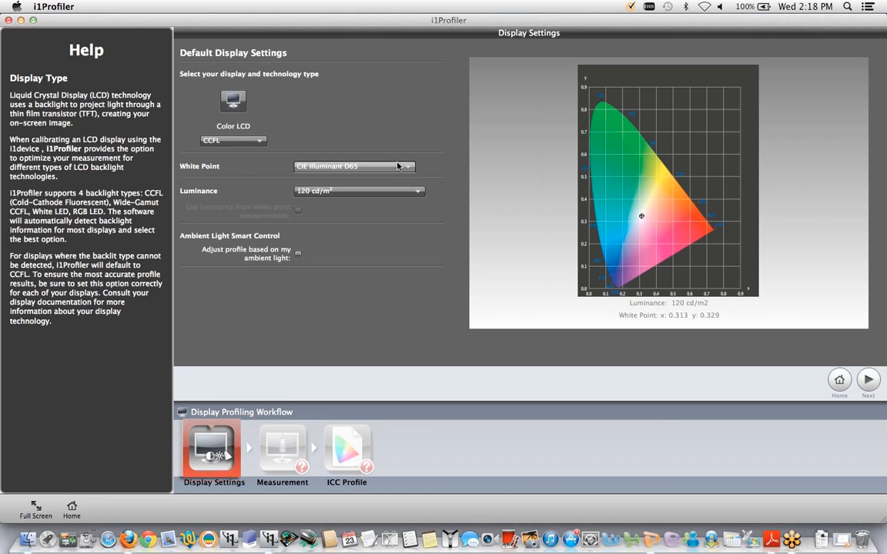
- Select 120 cd/m² as the display's target luminance
mouse_move(396, 170)
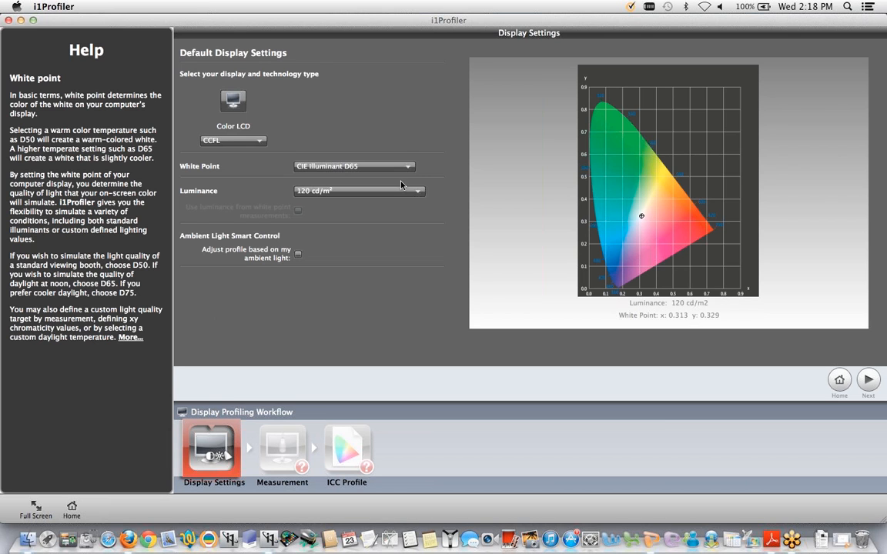
click(401, 191)
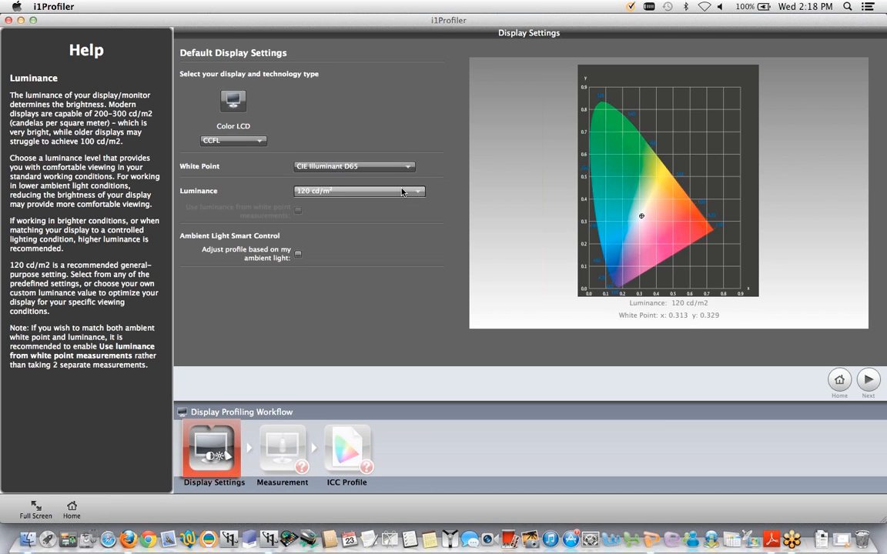
click(402, 191)
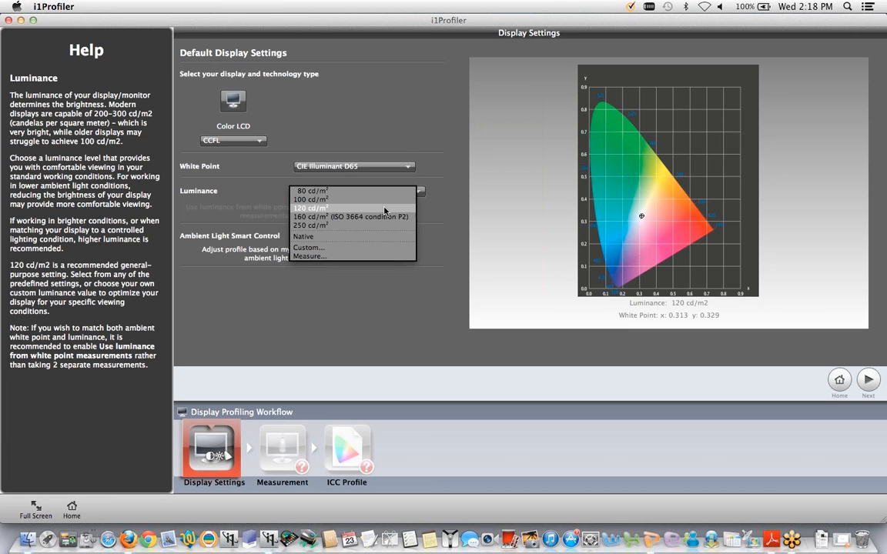
click(385, 210)
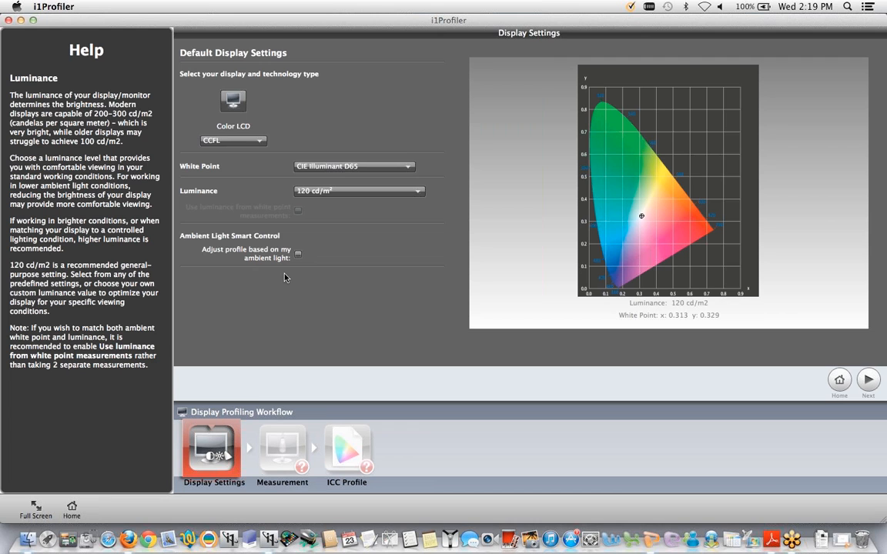
- Proceed to the measurement stage and enable manual adjustment of brightness, contrast and RGB gains
click(868, 380)
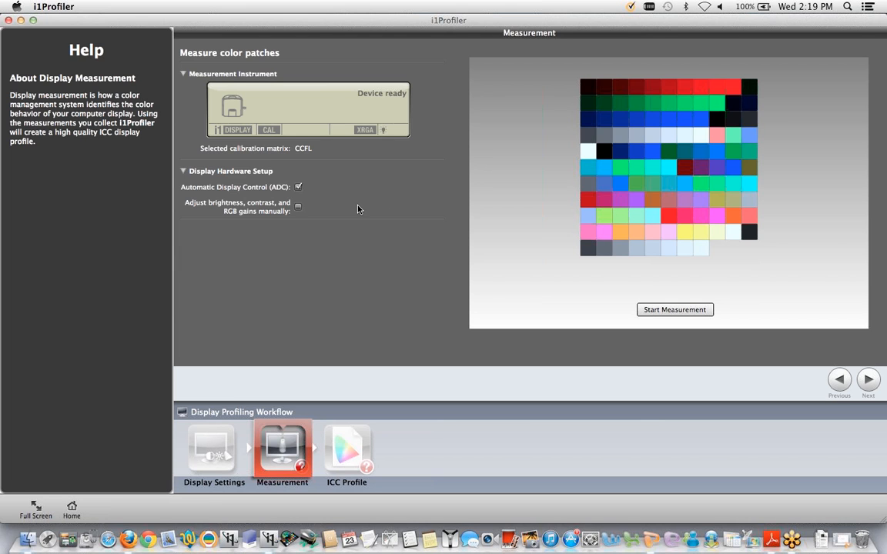
mouse_move(313, 195)
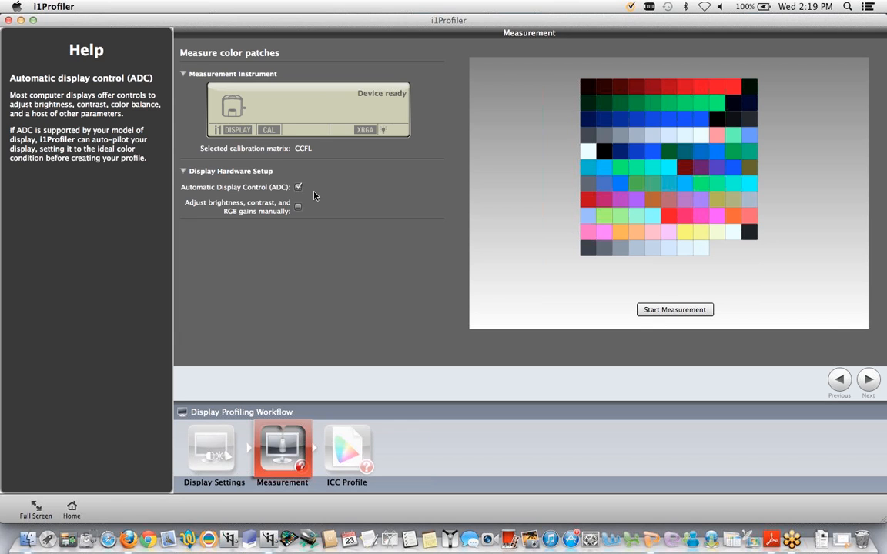
click(298, 208)
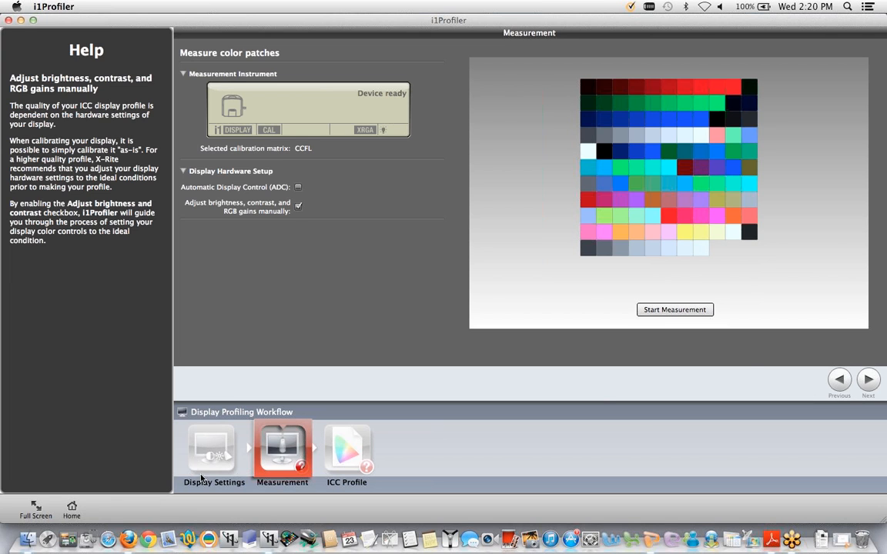
- Return to the start page, switch to Advanced user mode and open the display Profiling workflow
click(72, 507)
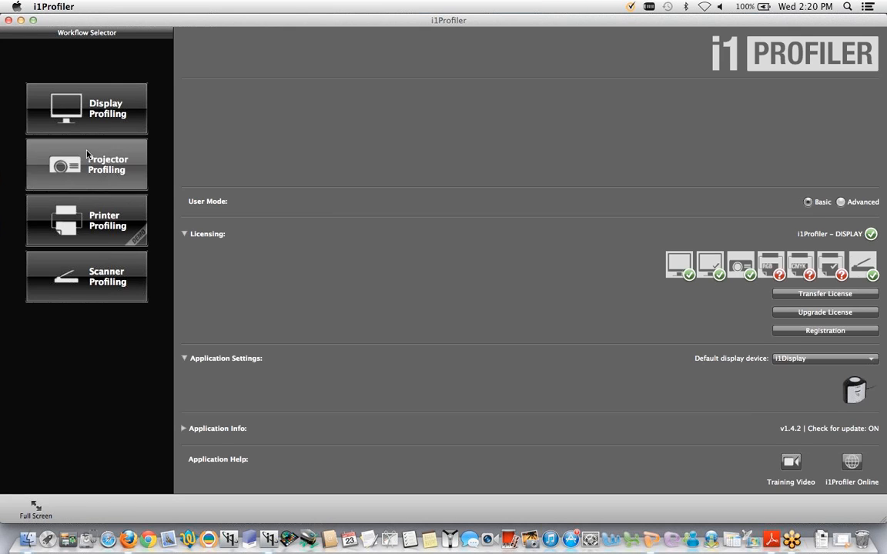
click(841, 202)
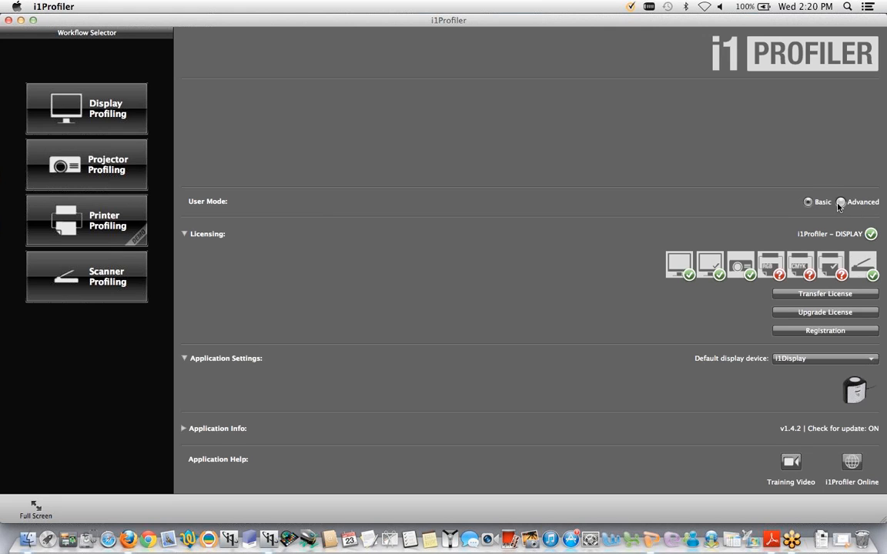
click(69, 96)
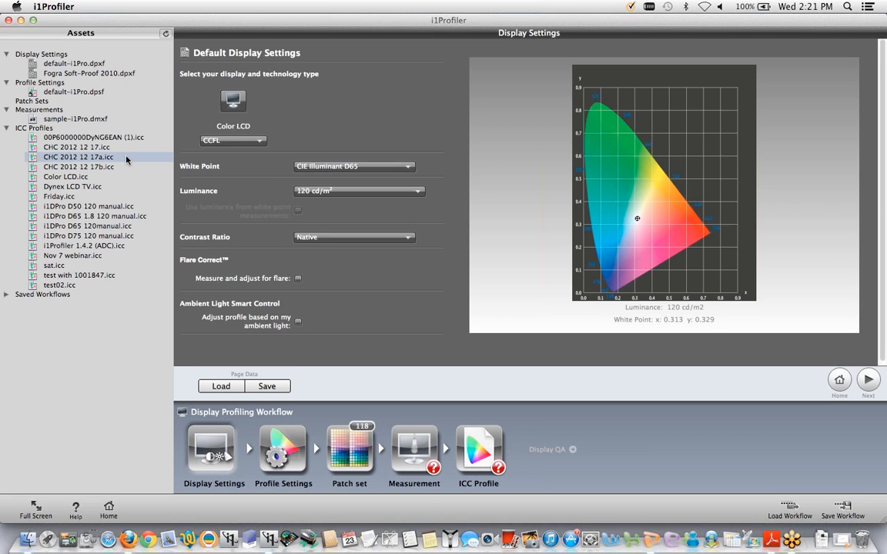
- In the profile settings, set the ICC profile version to Version 2 and the profile type to Matrix based (default)
click(291, 463)
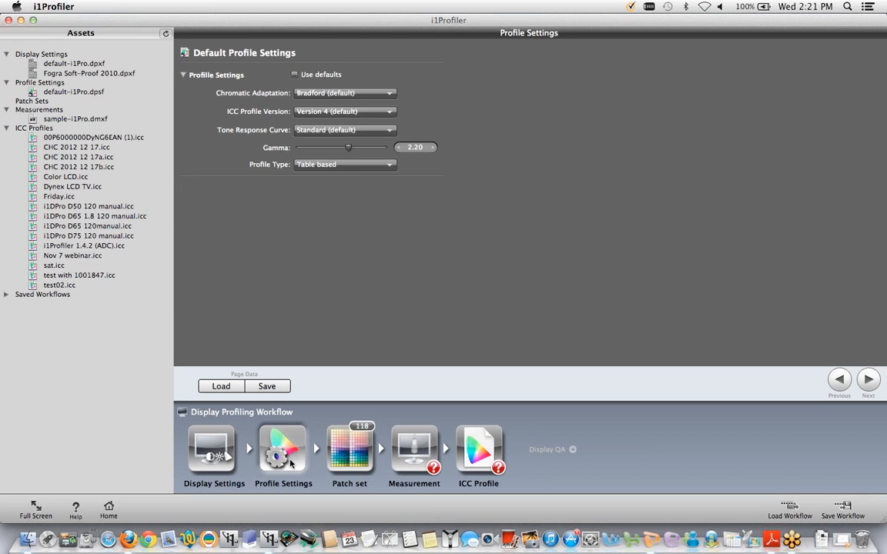
click(393, 115)
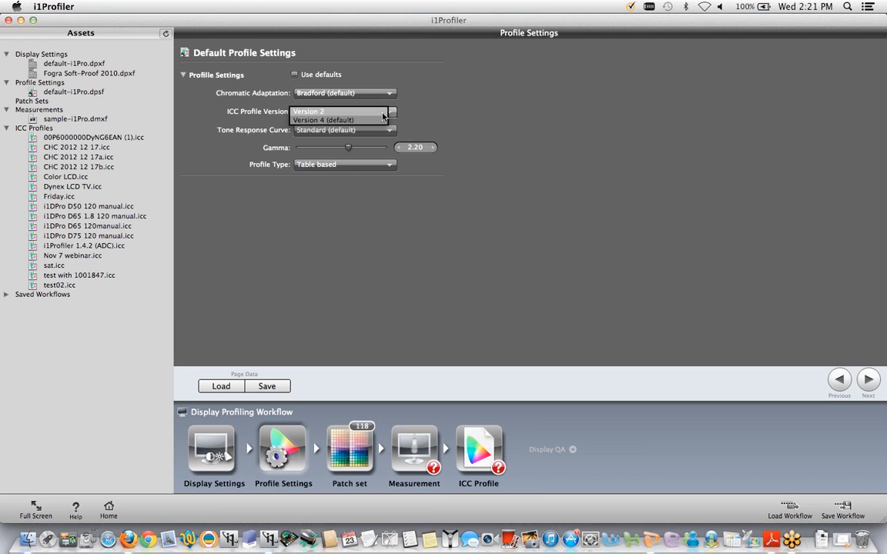
click(378, 113)
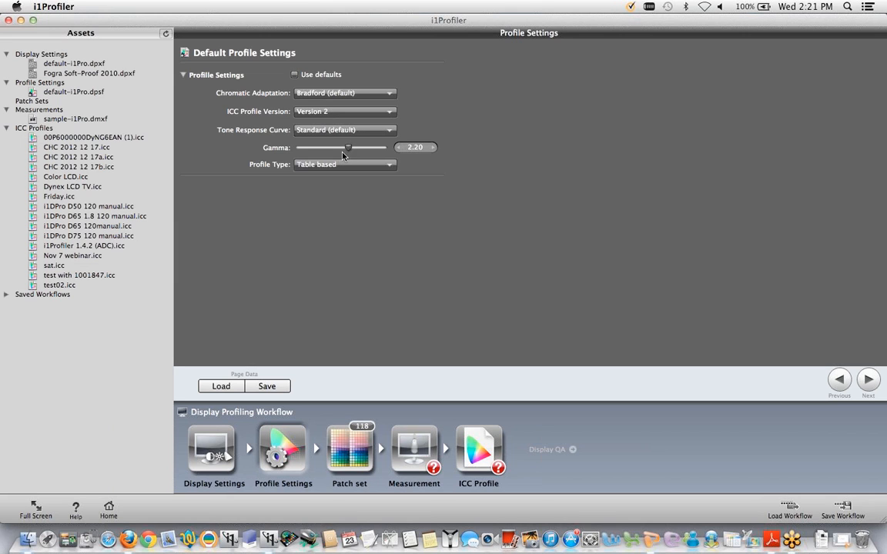
click(381, 165)
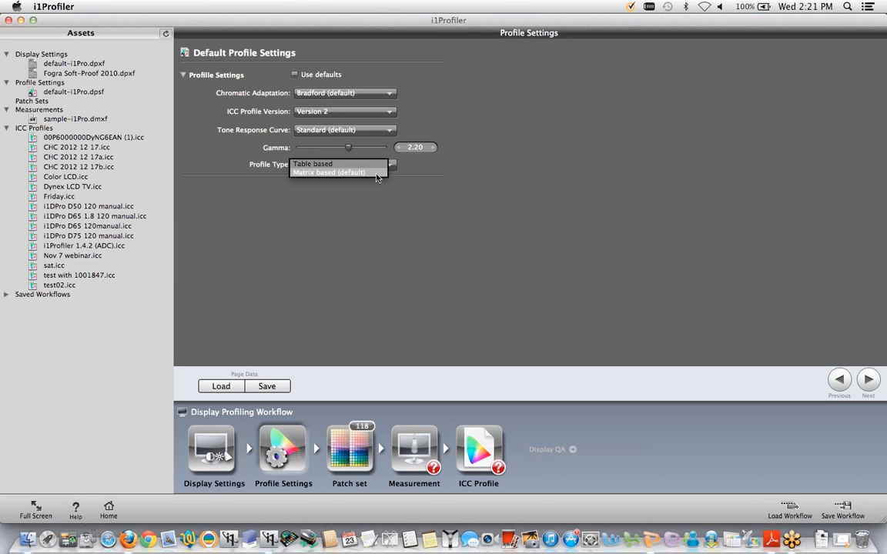
click(372, 174)
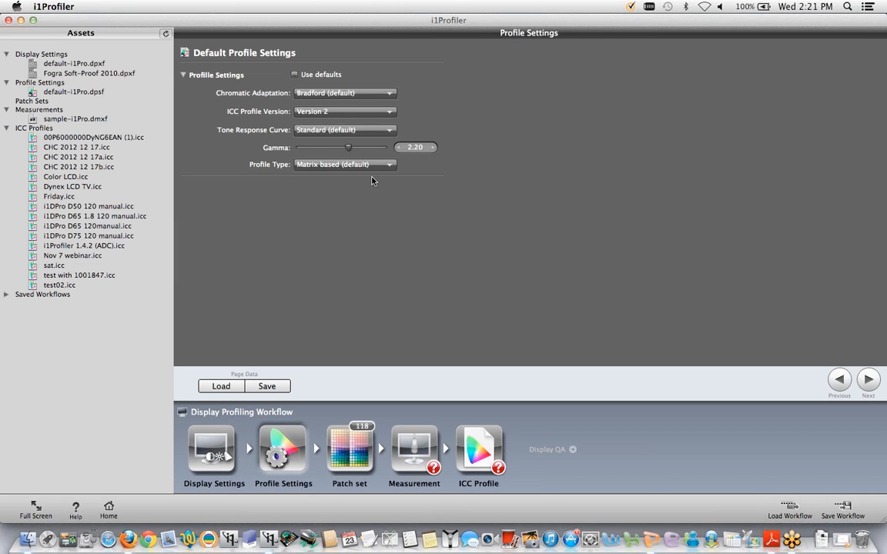
click(362, 165)
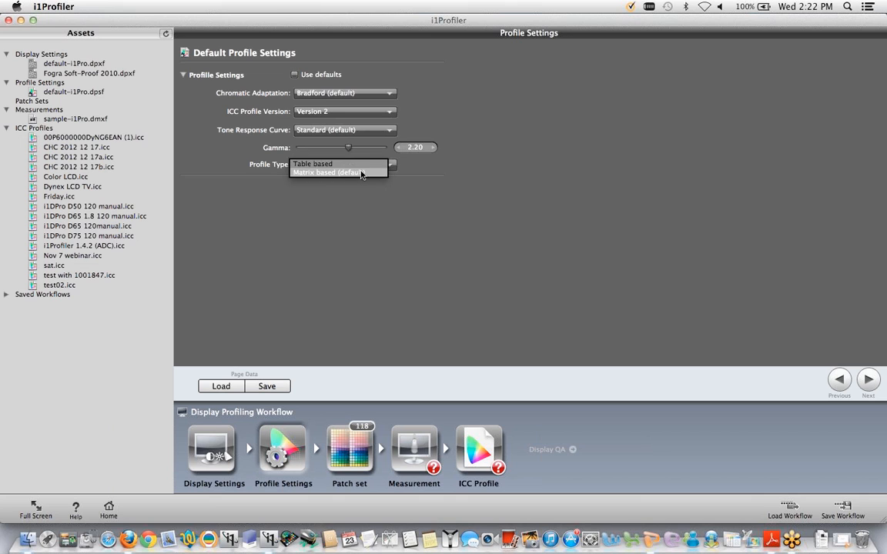
click(361, 173)
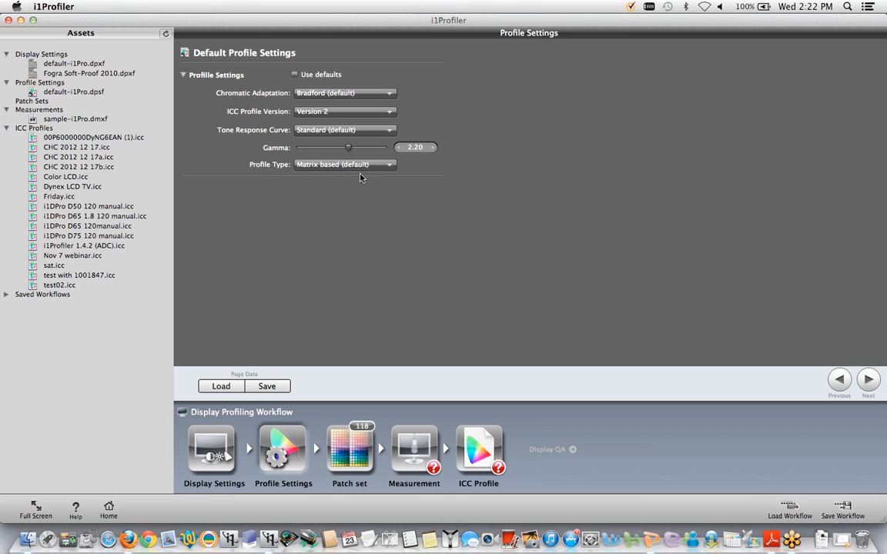
- Compare the Large, Medium and Small default patch set sizes, ending with Small selected
click(349, 450)
click(394, 90)
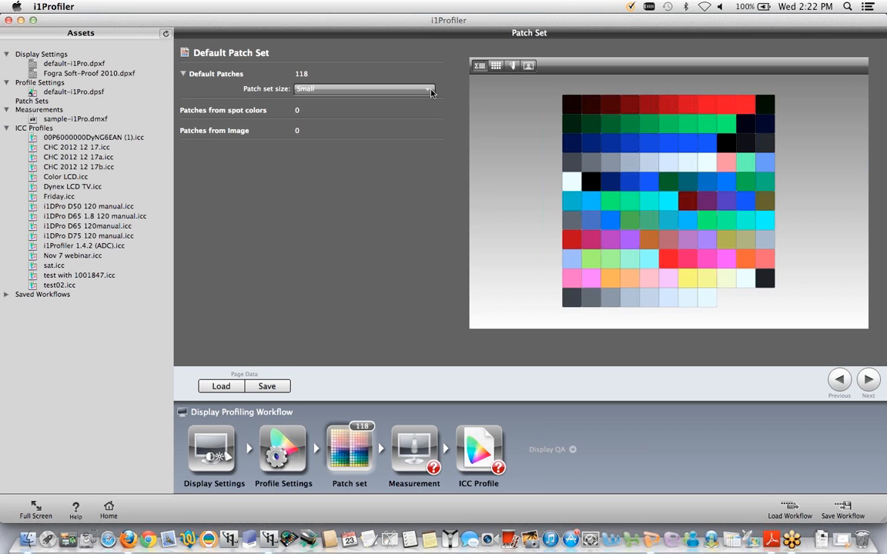
click(420, 105)
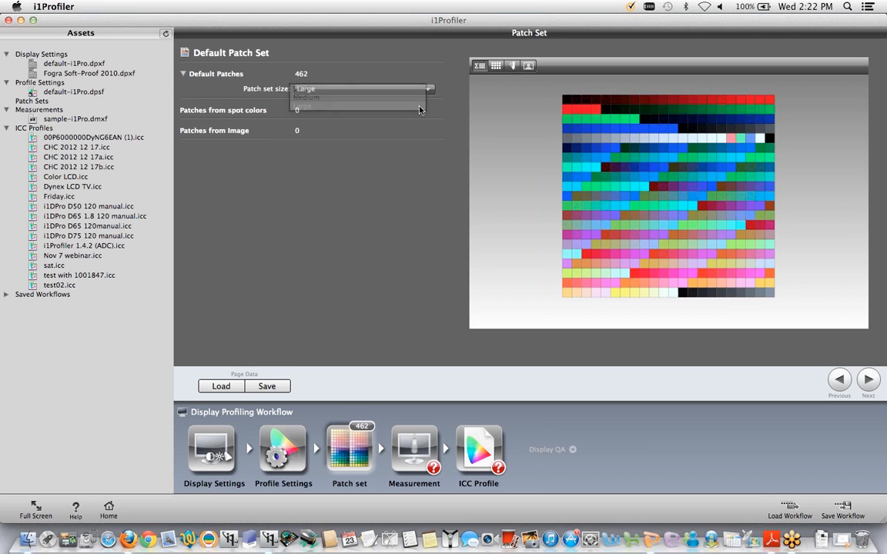
click(416, 91)
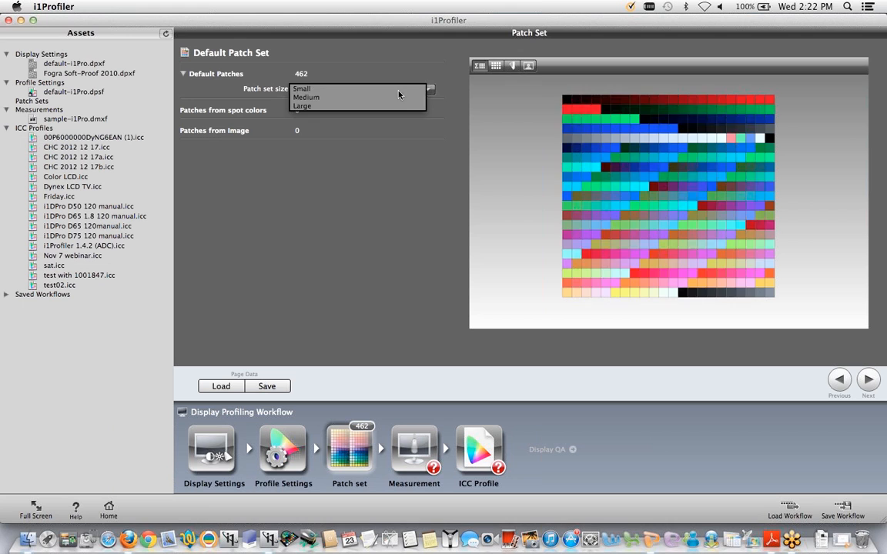
click(358, 81)
click(390, 96)
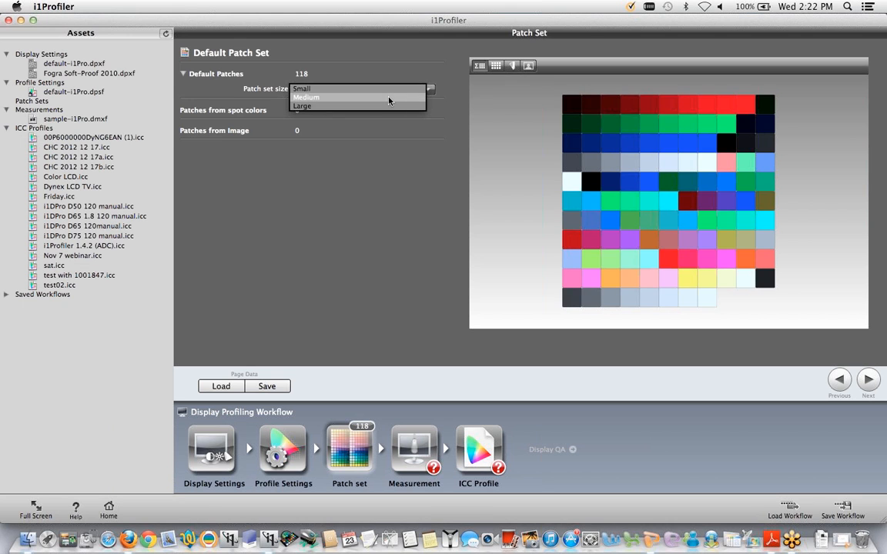
click(389, 97)
click(388, 95)
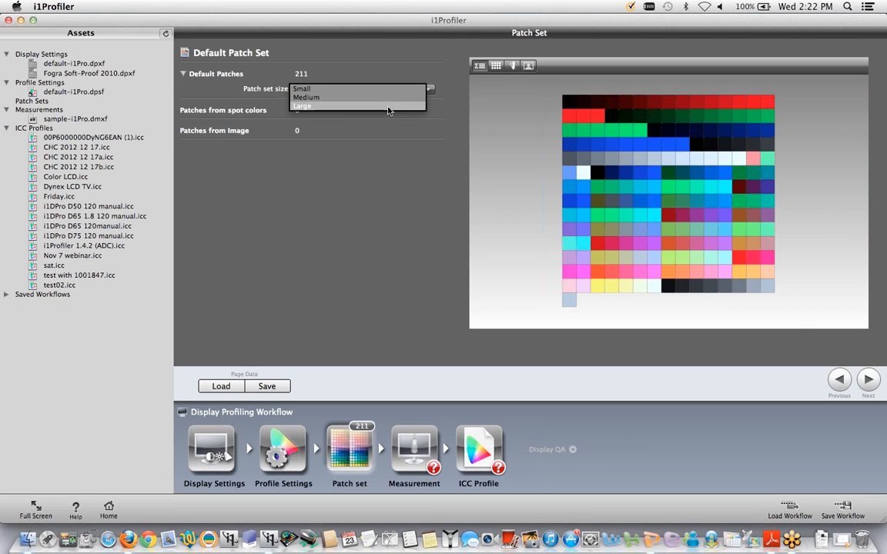
click(388, 109)
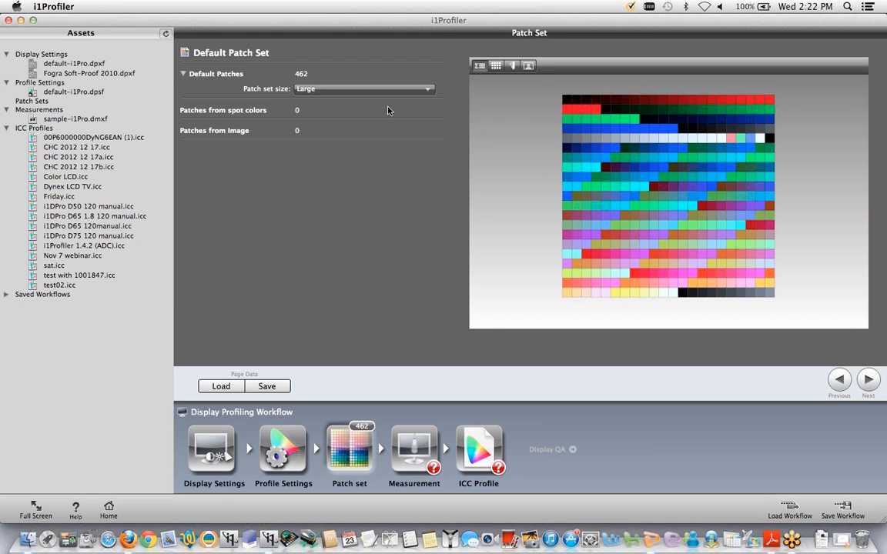
click(381, 90)
click(370, 89)
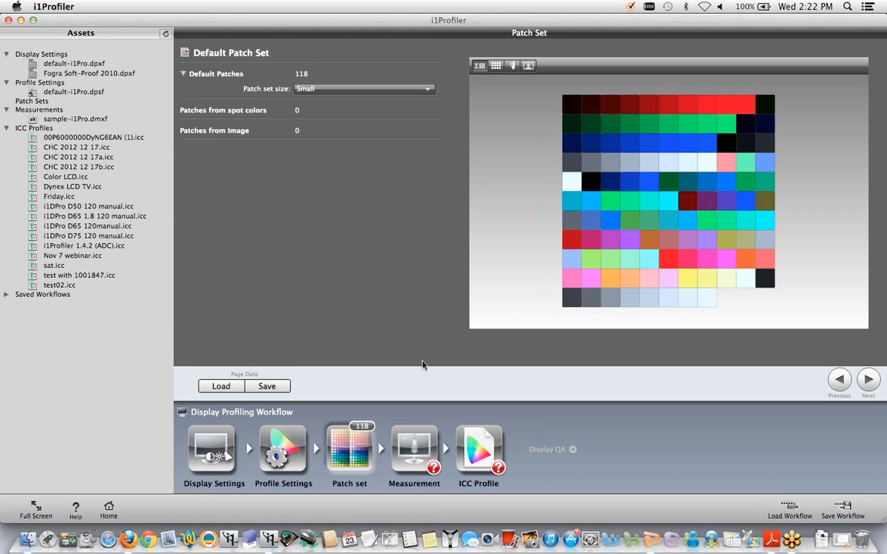
- Start the display measurement, acknowledging the device placement advice and continuing past the instruction page
click(426, 446)
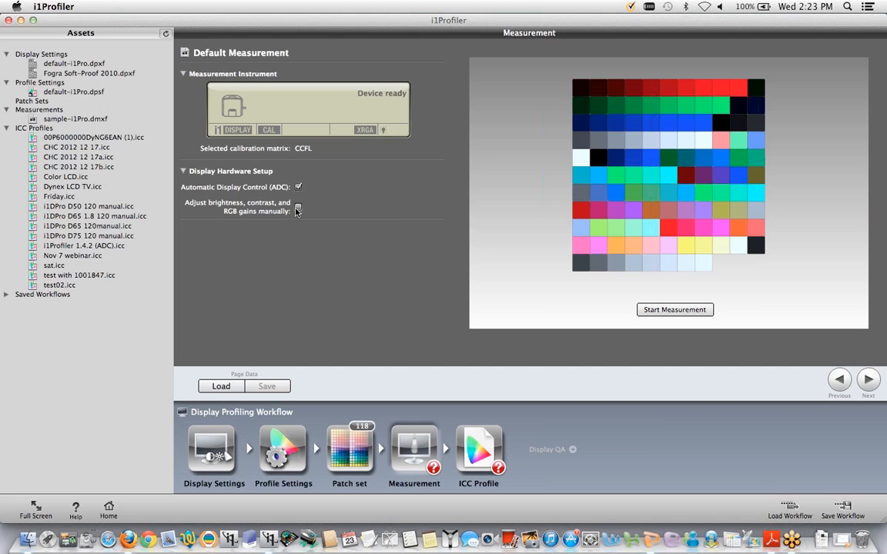
click(657, 311)
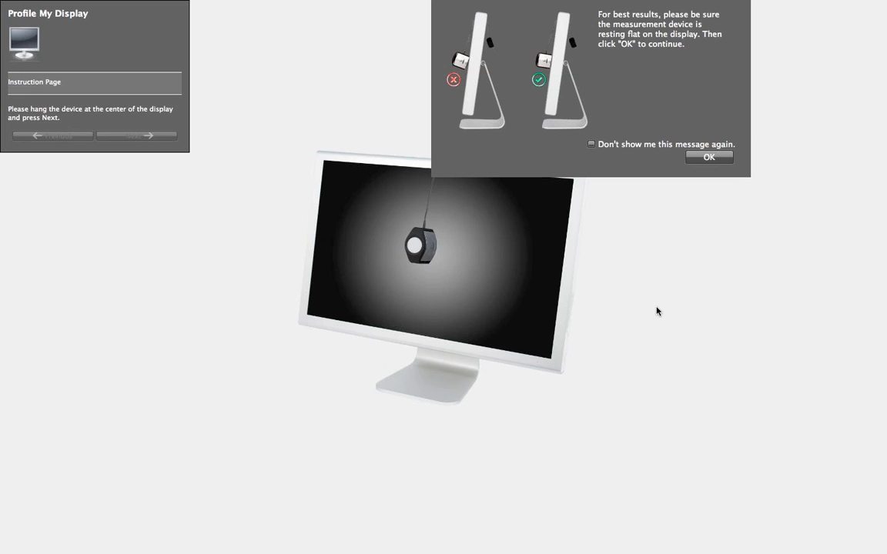
click(693, 158)
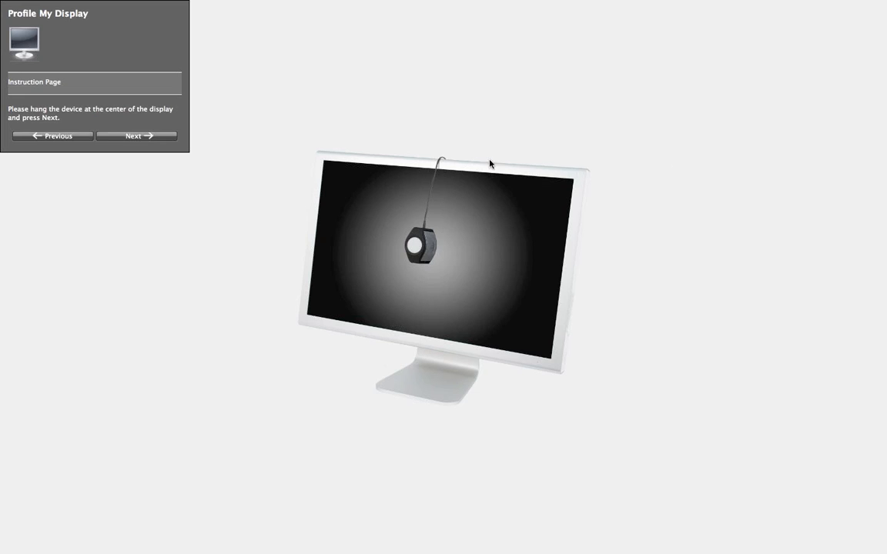
click(160, 140)
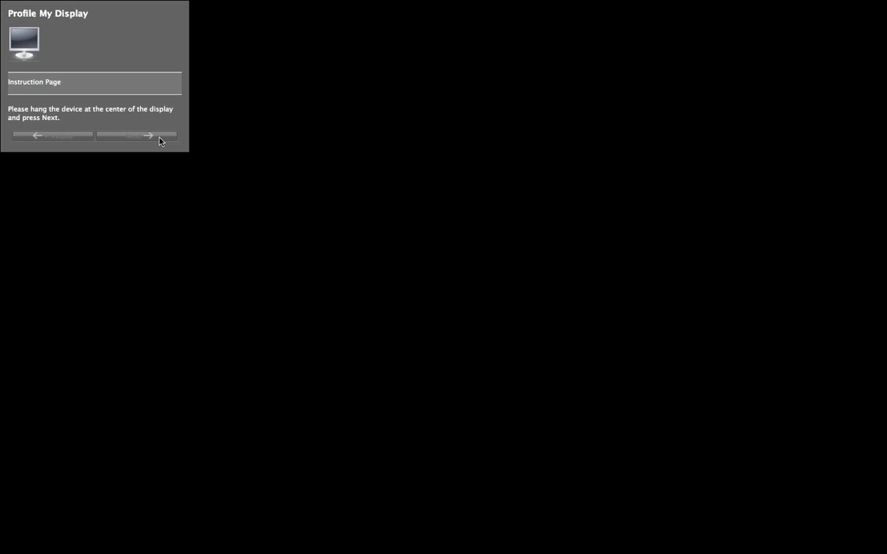